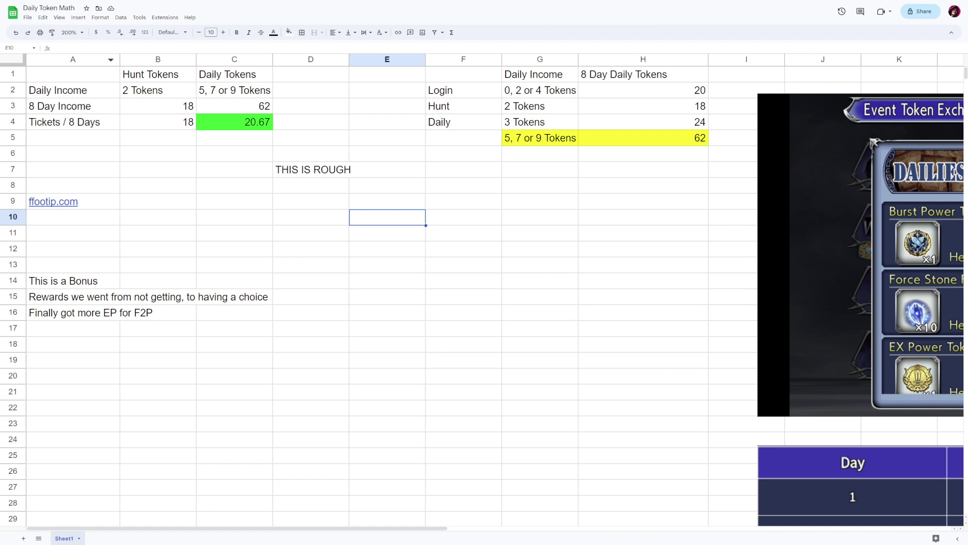
# - Fill the THIS IS ROUGH cell D7 with red and widen column D to fit its text
pyautogui.click(311, 169)
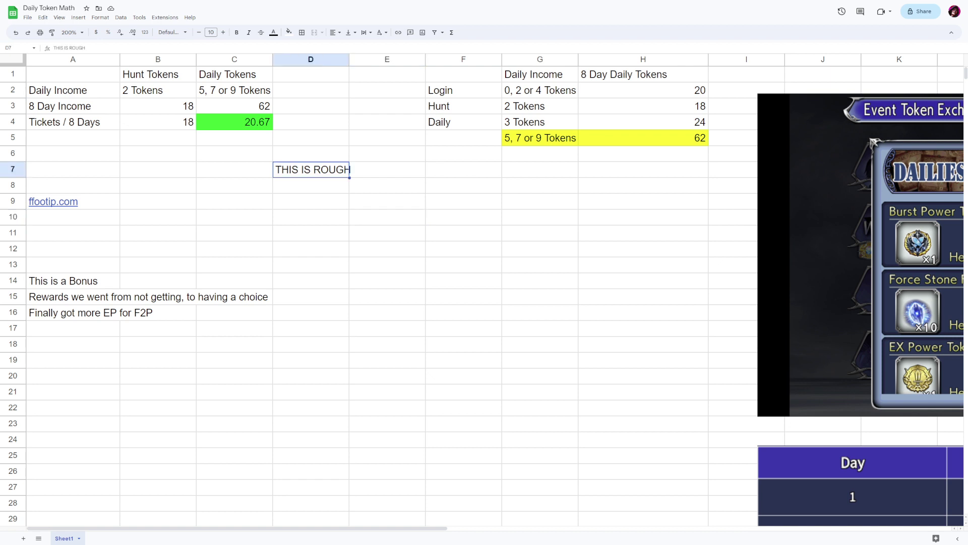
pyautogui.tripleClick(311, 169)
pyautogui.click(289, 33)
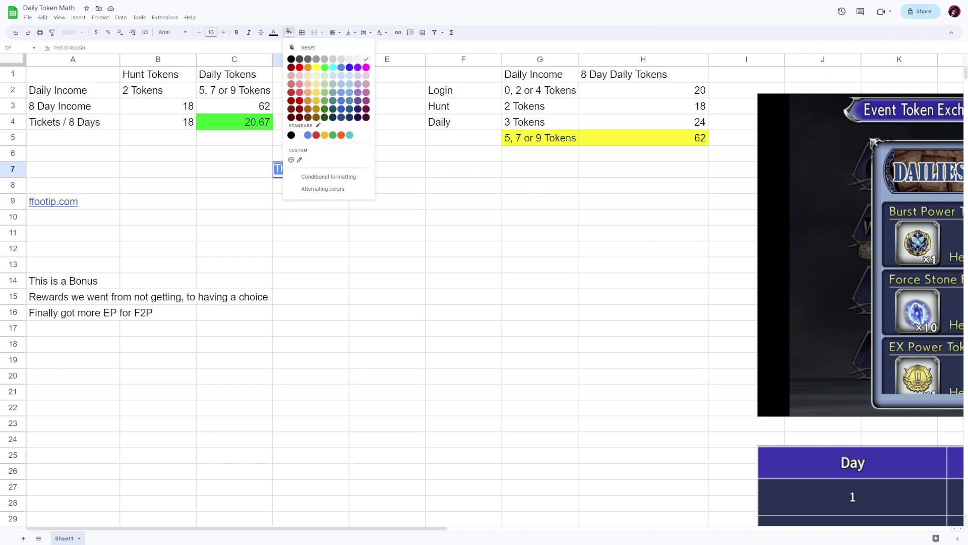
pyautogui.click(299, 67)
pyautogui.click(463, 232)
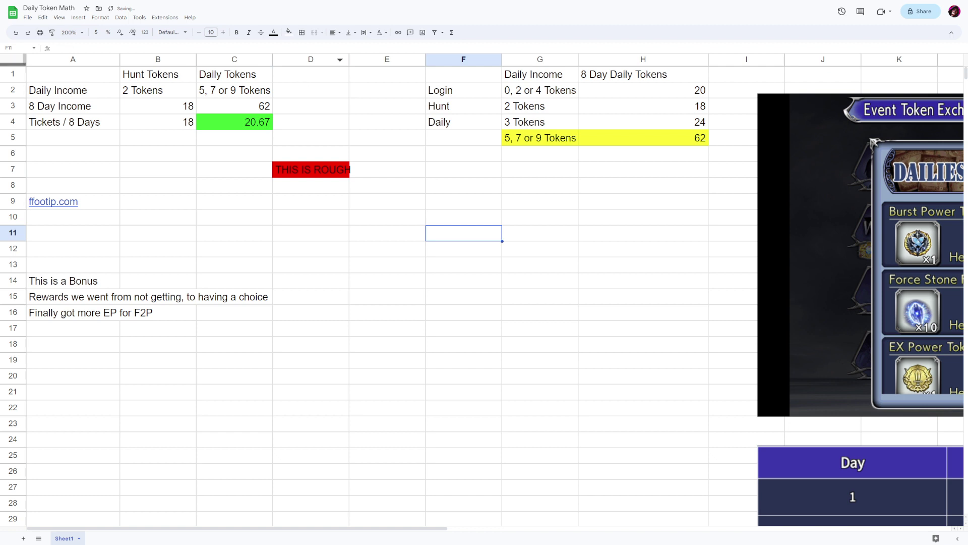
pyautogui.moveTo(349, 59); pyautogui.dragTo(360, 59)
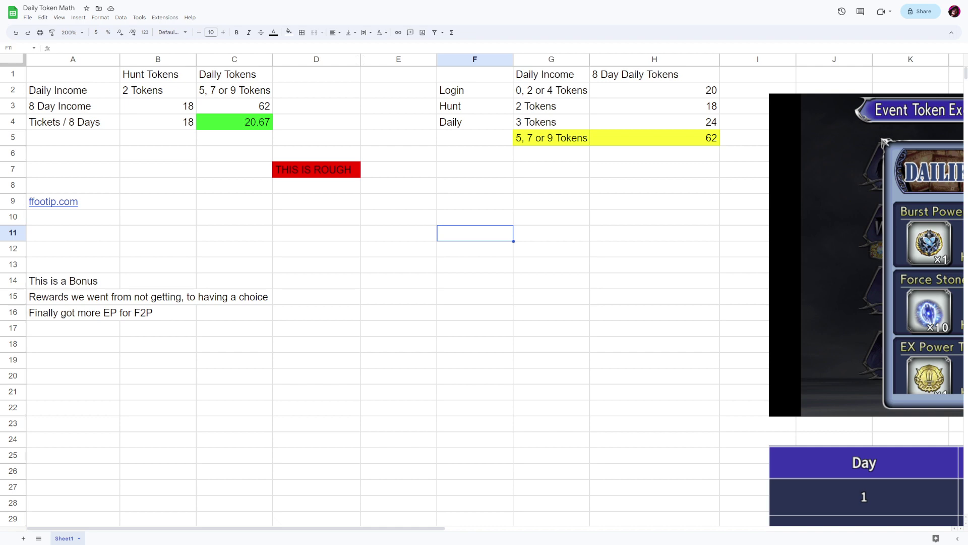
# - Shrink the 10:23 AM chat screenshot covering the Event Token Exchange image and move it just below that image
pyautogui.hscroll(10, 485, 287)
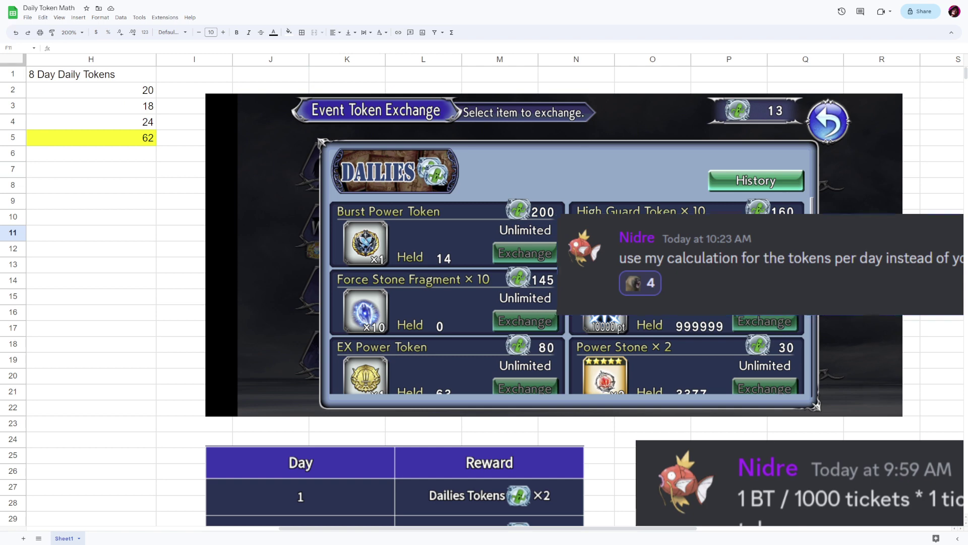
pyautogui.moveTo(756, 262); pyautogui.dragTo(443, 243)
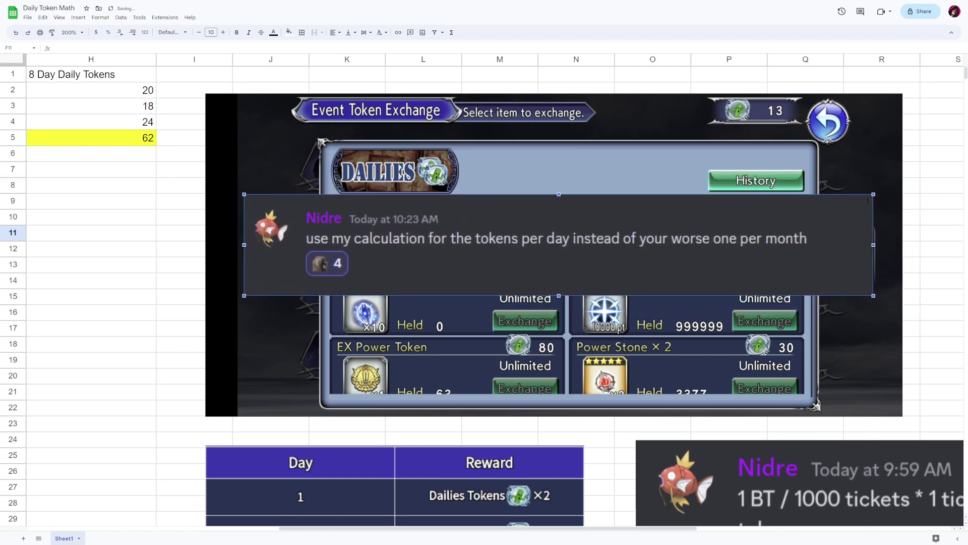
pyautogui.moveTo(244, 194); pyautogui.dragTo(739, 274)
pyautogui.moveTo(807, 285); pyautogui.dragTo(824, 429)
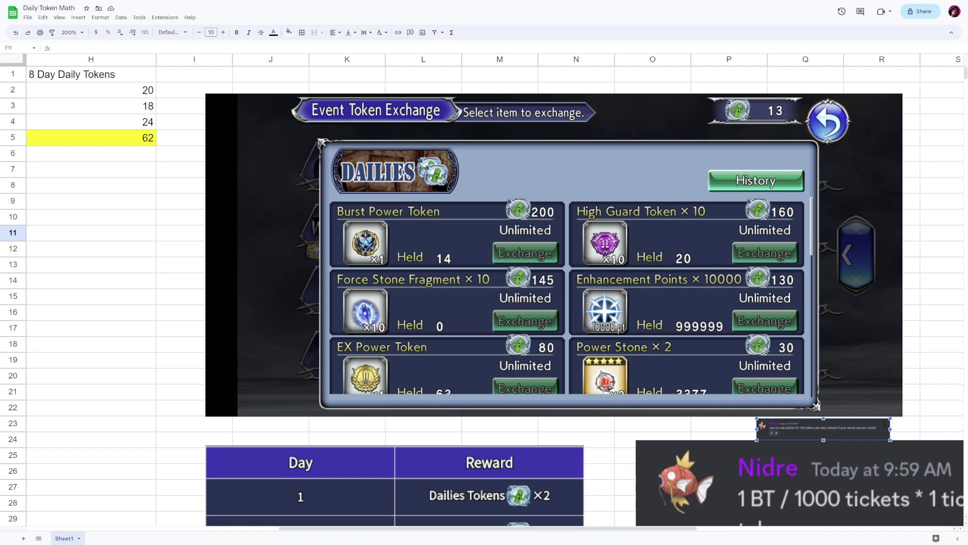
# - Move the shrunken chat screenshot to the empty cells around S21:T22, above the 9:59 AM chat screenshot
pyautogui.scroll(-2, 484, 298)
pyautogui.scroll(2, 484, 297)
pyautogui.scroll(-4, 484, 298)
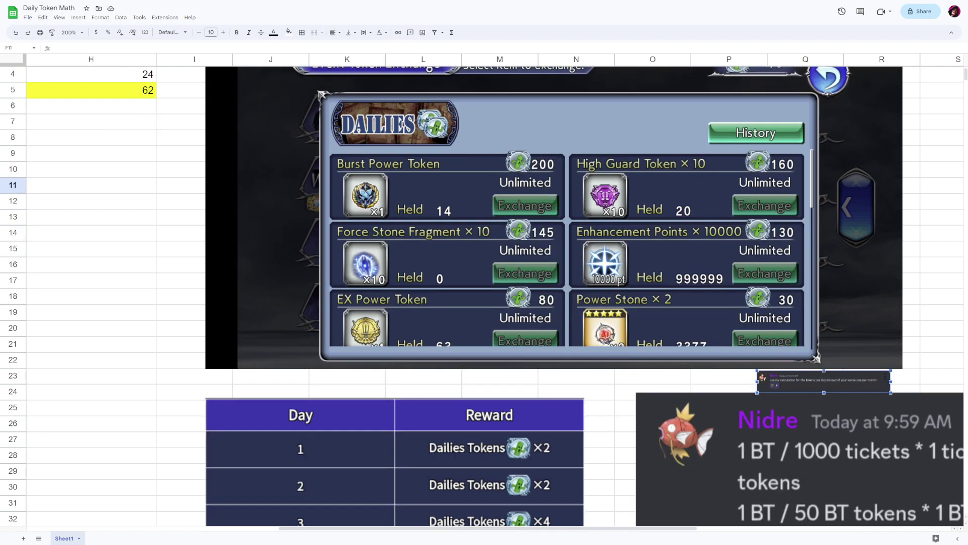
pyautogui.hscroll(6, 484, 298)
pyautogui.scroll(-1, 484, 298)
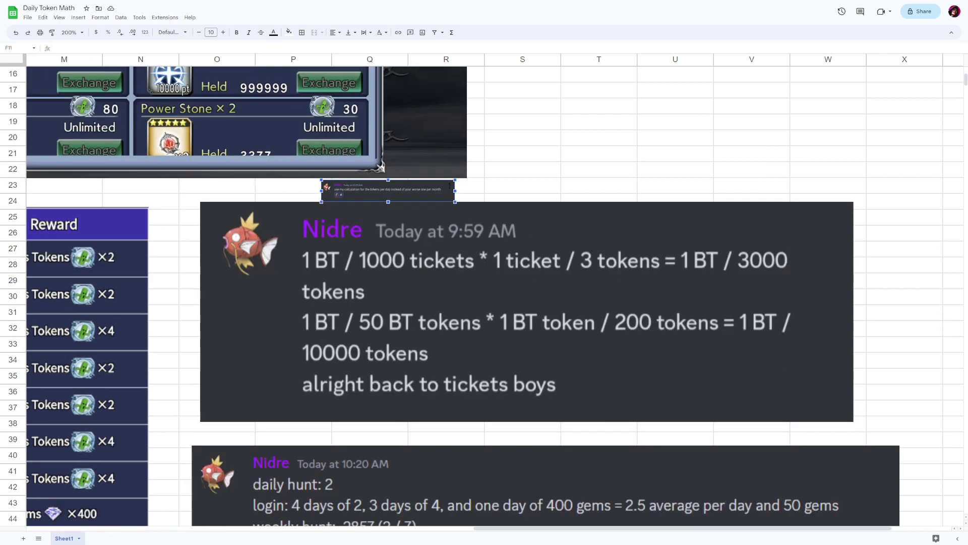
pyautogui.scroll(-1, 485, 298)
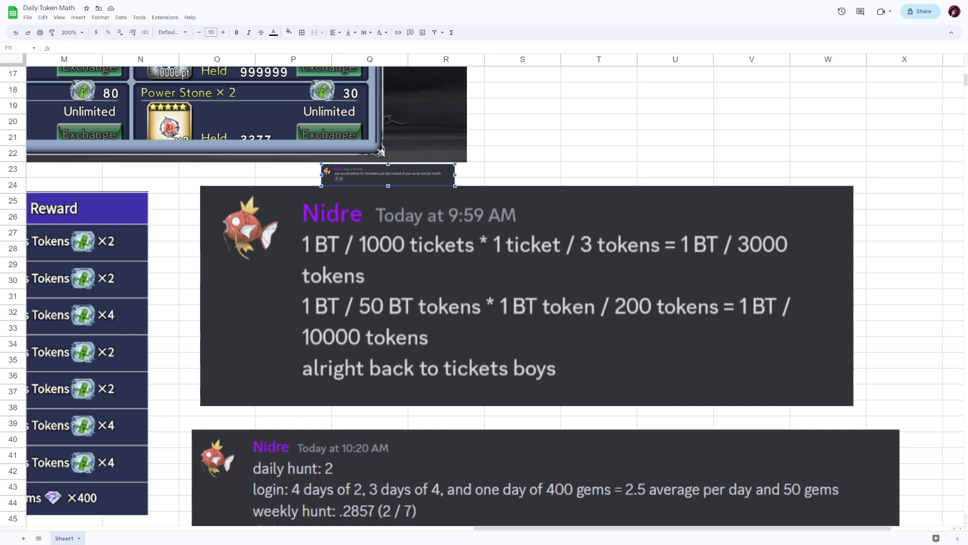
pyautogui.moveTo(389, 174); pyautogui.dragTo(589, 151)
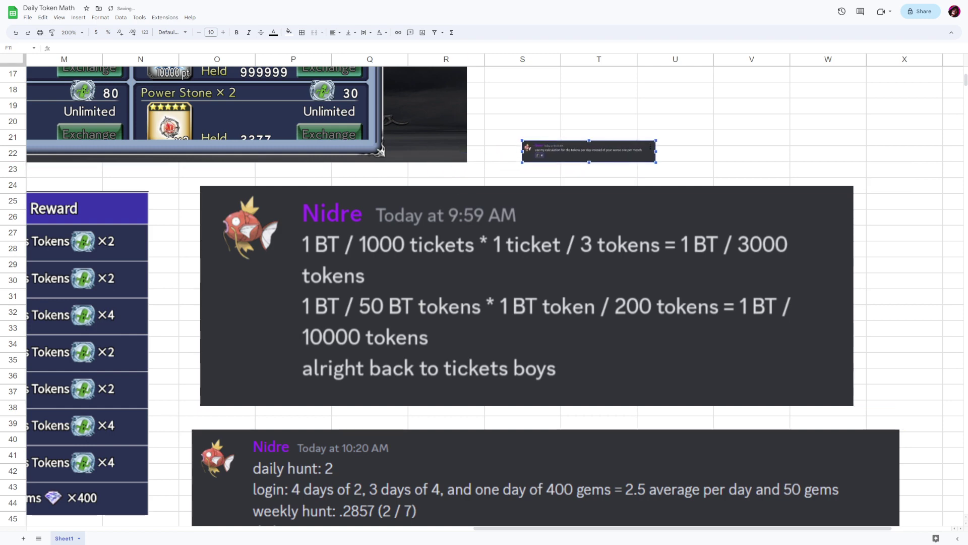
pyautogui.scroll(-3, 484, 297)
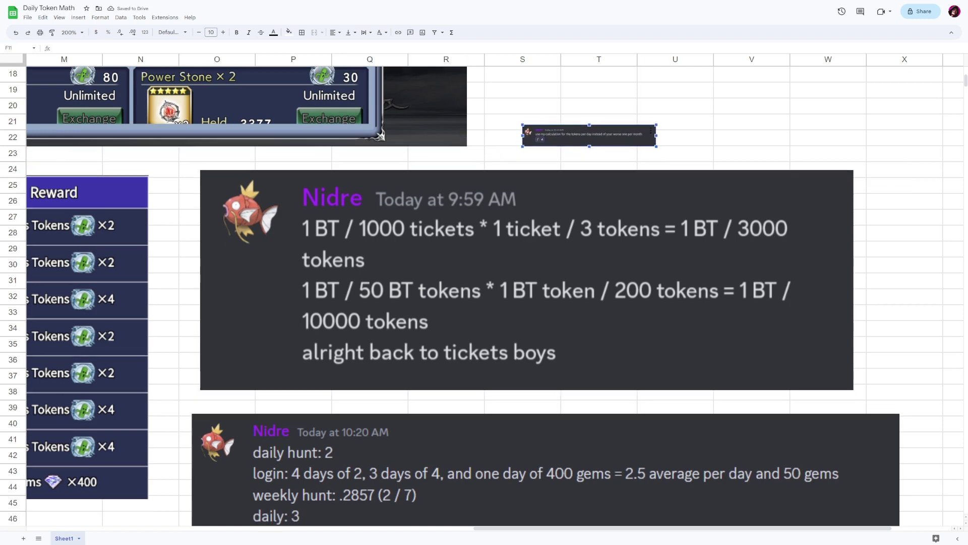
# - Review the token summary and the day-by-day login reward table below the Event Token Exchange image
pyautogui.hscroll(-6, 484, 298)
pyautogui.scroll(10, 484, 298)
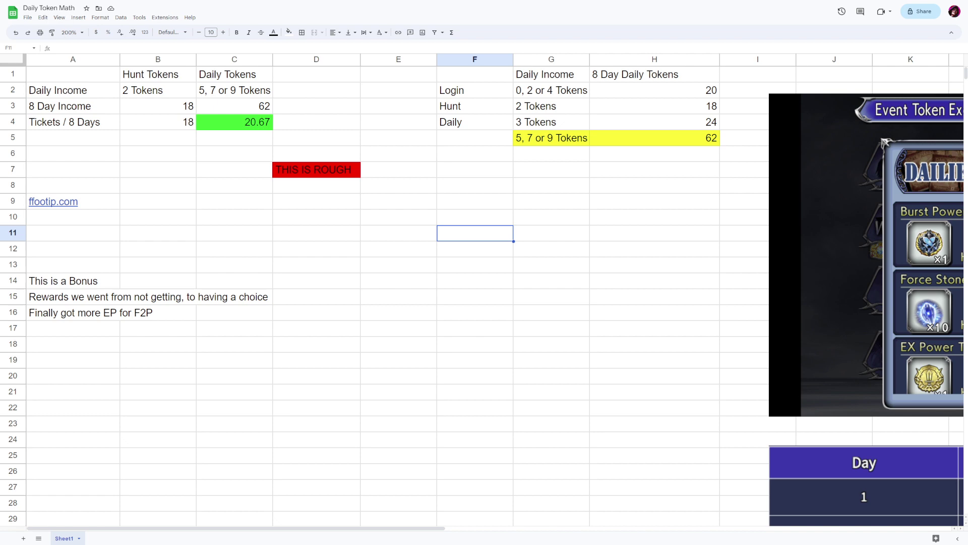
pyautogui.hscroll(5, 484, 293)
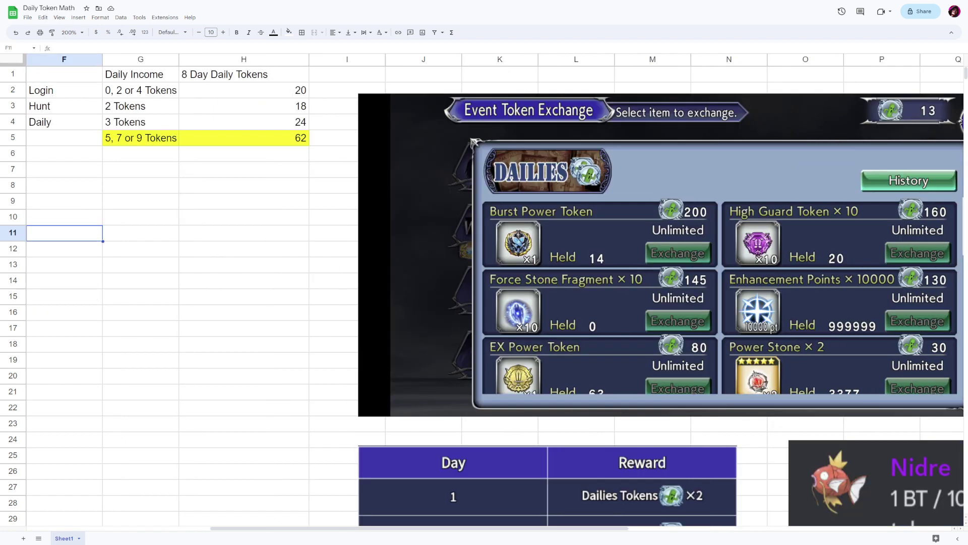
pyautogui.scroll(-6, 484, 293)
pyautogui.scroll(-1, 484, 293)
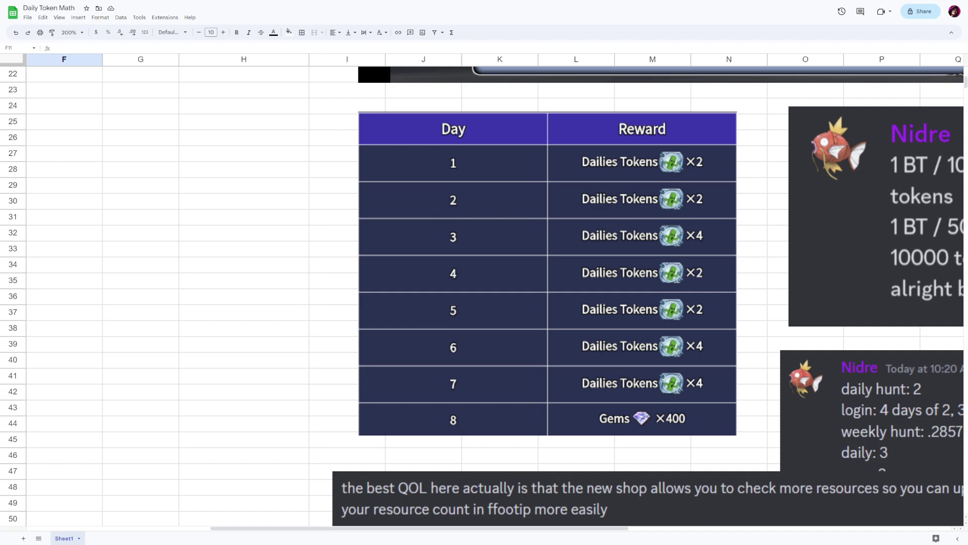
pyautogui.scroll(7, 495, 296)
pyautogui.hscroll(-5, 495, 296)
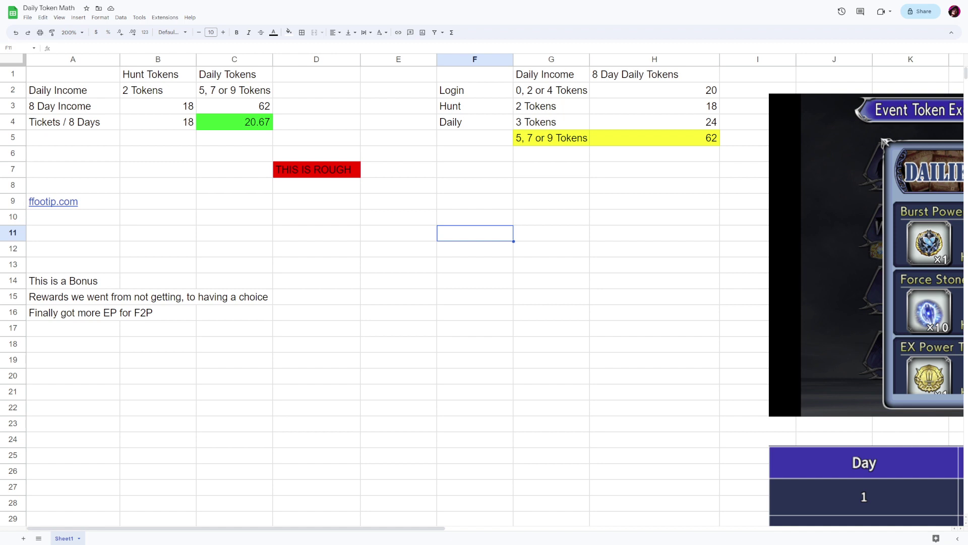
# - Check the 8-day daily token income in C3 against the login rewards, daily tokens and total in the income breakdown
pyautogui.click(234, 106)
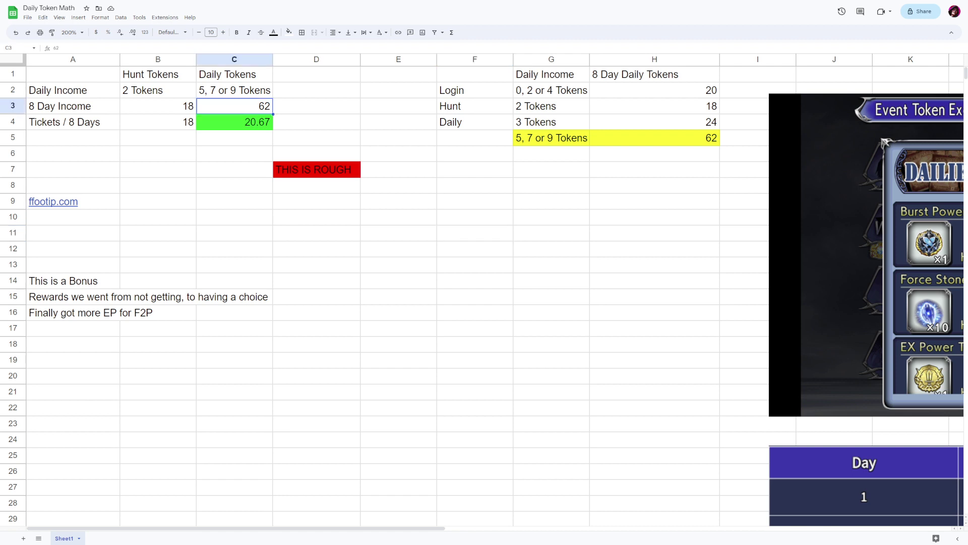
pyautogui.click(551, 90)
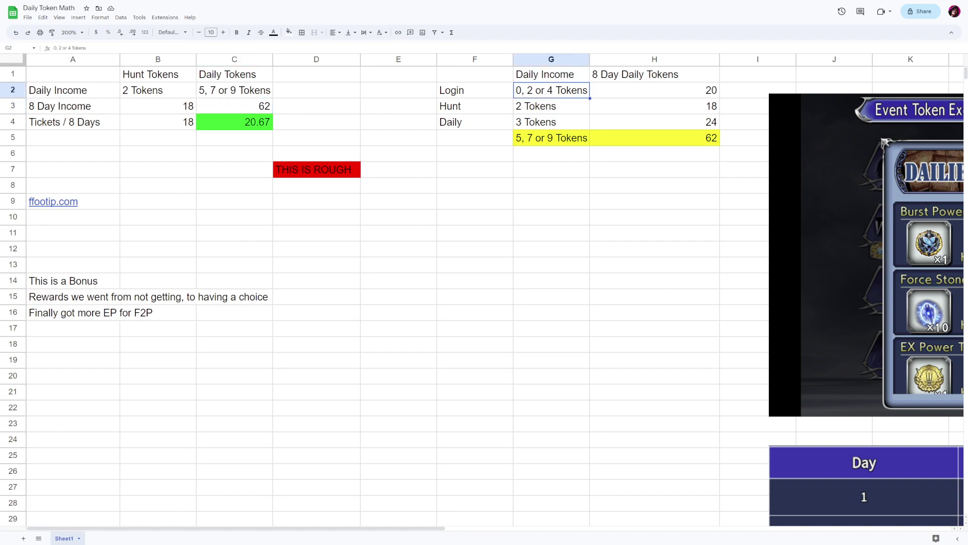
pyautogui.hscroll(5, 883, 143)
pyautogui.scroll(-5, 883, 143)
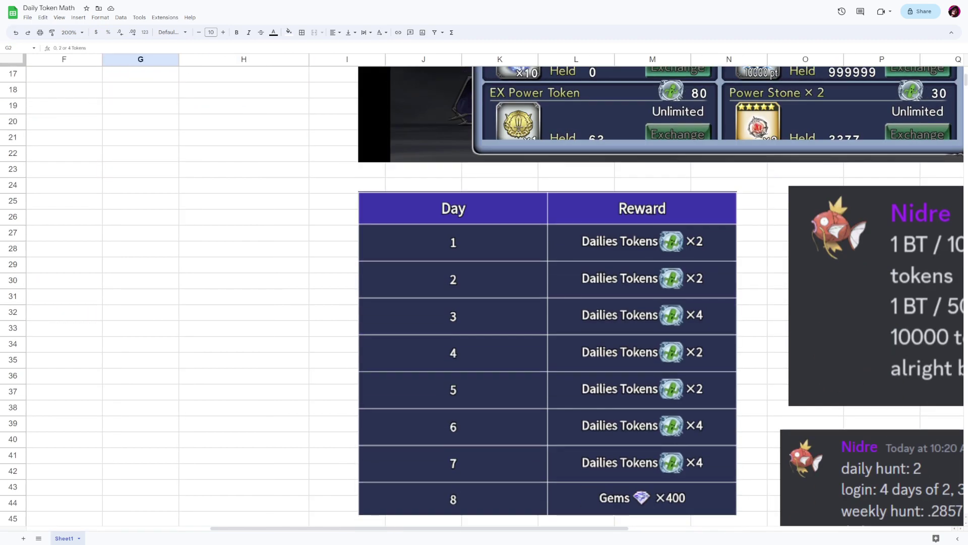
pyautogui.scroll(5, 474, 143)
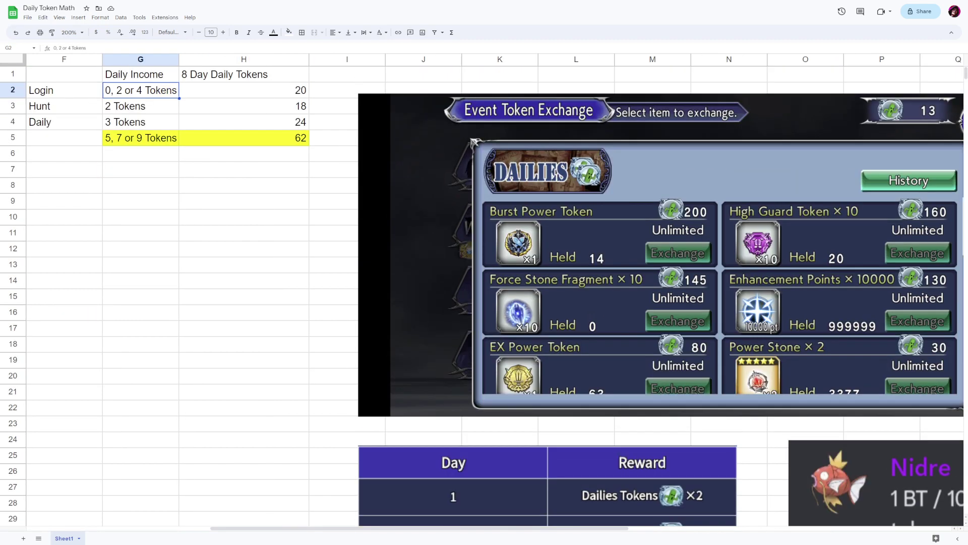
pyautogui.hscroll(-2, 484, 293)
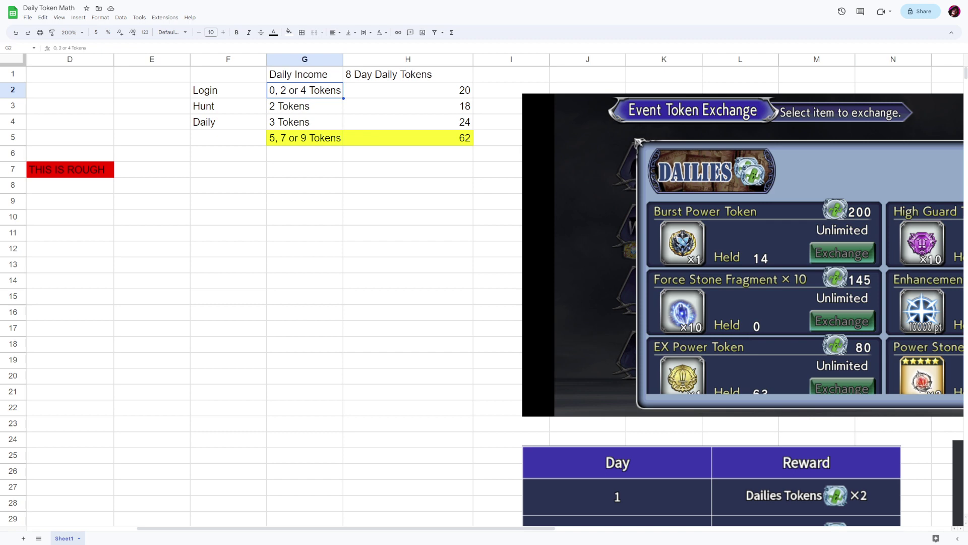
pyautogui.hscroll(-3, 484, 292)
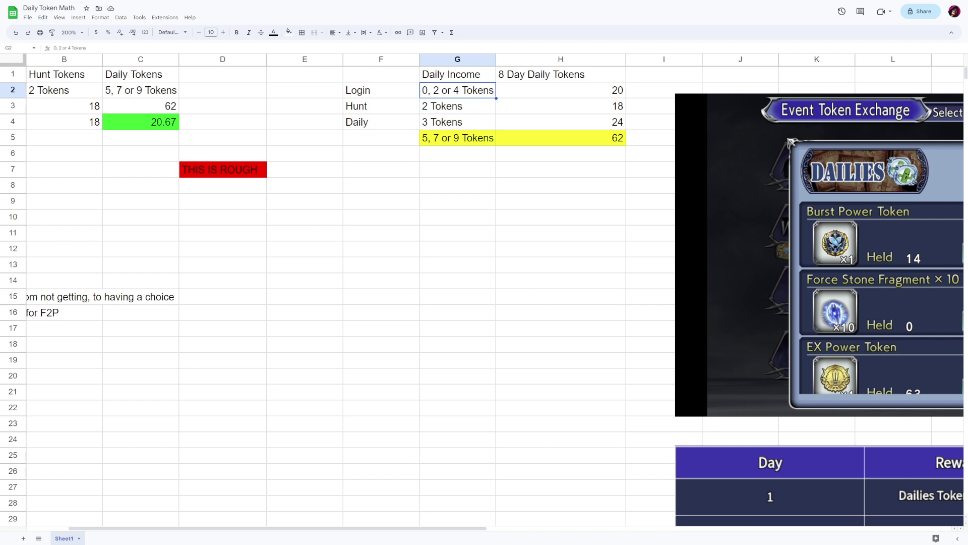
pyautogui.click(457, 121)
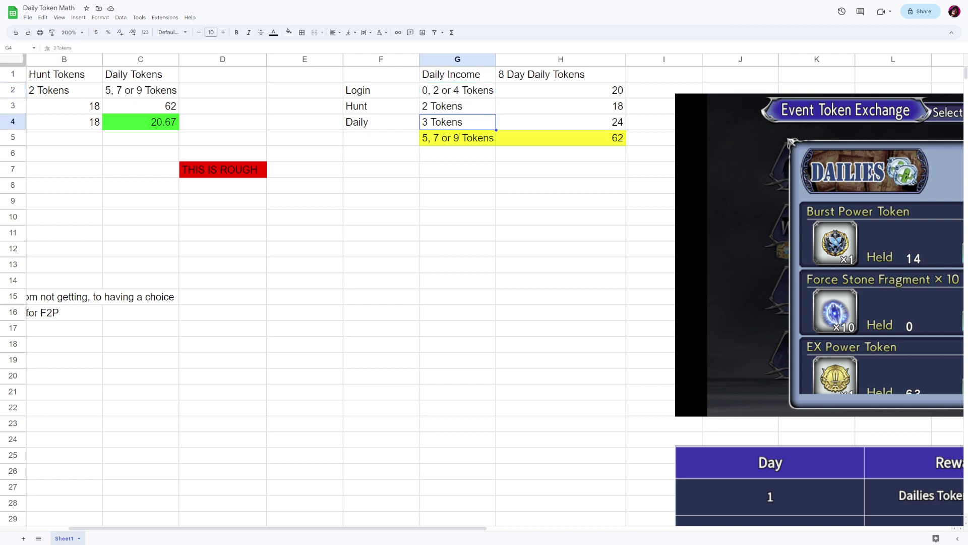
pyautogui.click(560, 137)
pyautogui.hscroll(-1, 494, 295)
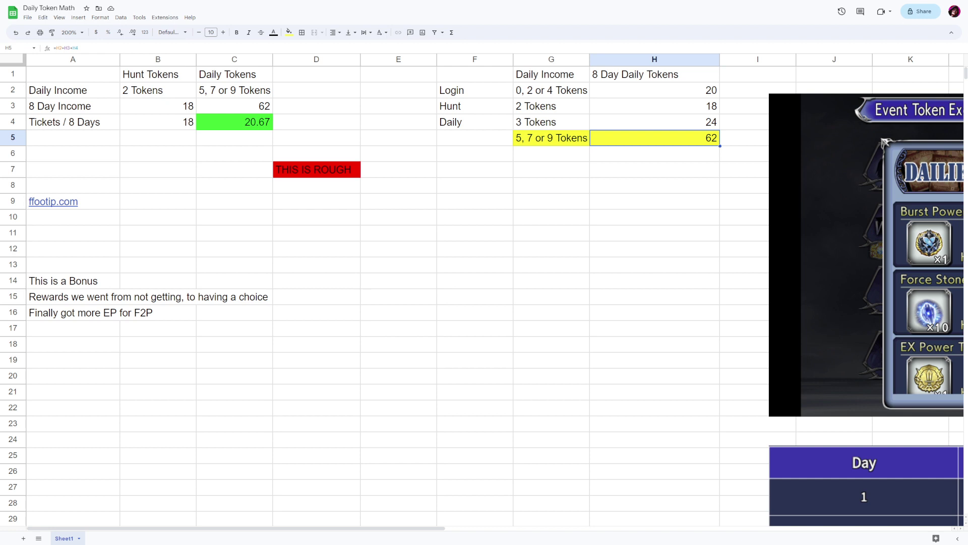
# - Compare the hunt tokens' 8-day income and tickets in B3:B4 with C3, and look at the bonus note in A14
pyautogui.click(157, 106)
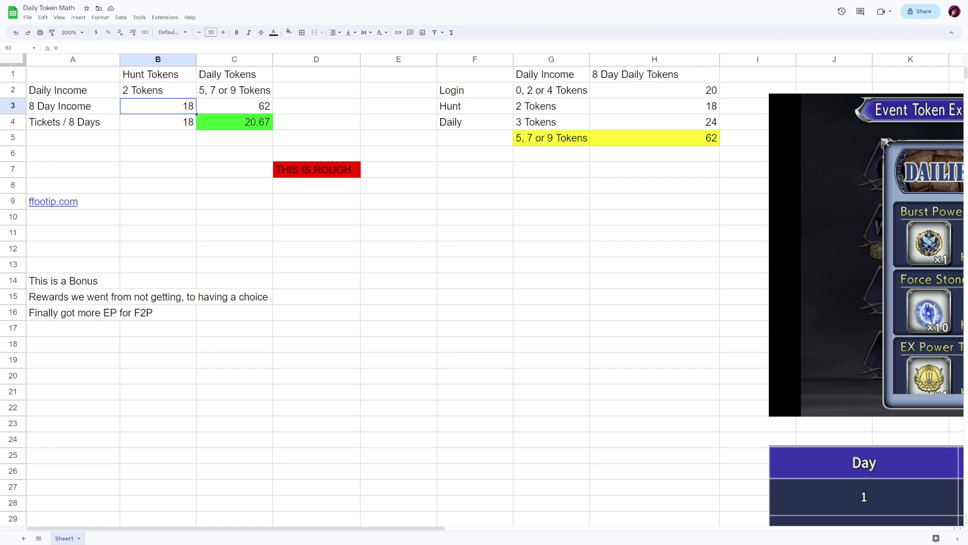
pyautogui.click(158, 121)
pyautogui.click(158, 106)
pyautogui.click(158, 122)
pyautogui.click(158, 106)
pyautogui.click(158, 121)
pyautogui.click(234, 106)
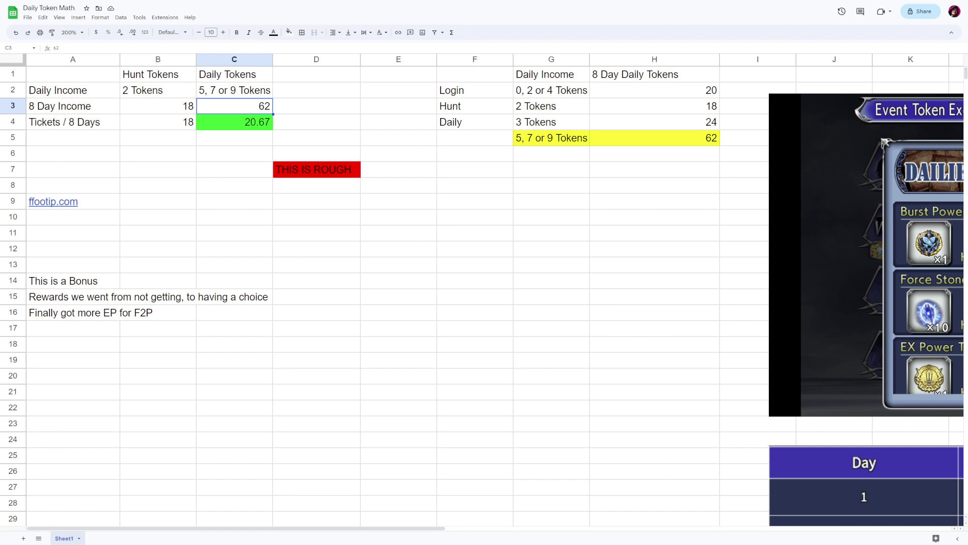
pyautogui.click(72, 281)
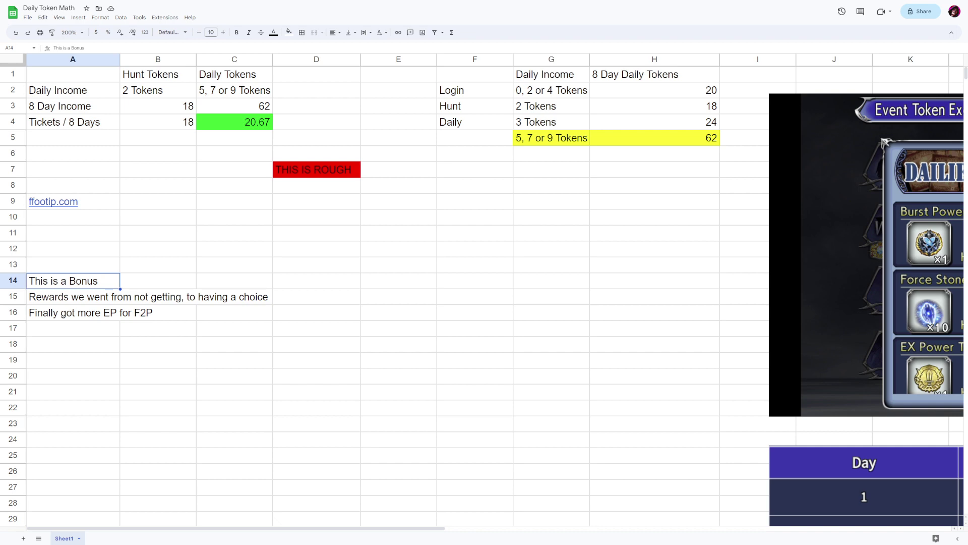
# - Enlarge the Event Token Exchange image and move it up to row 1, clear of the login reward table
pyautogui.hscroll(10, 484, 290)
pyautogui.scroll(-1, 484, 290)
pyautogui.hscroll(3, 484, 290)
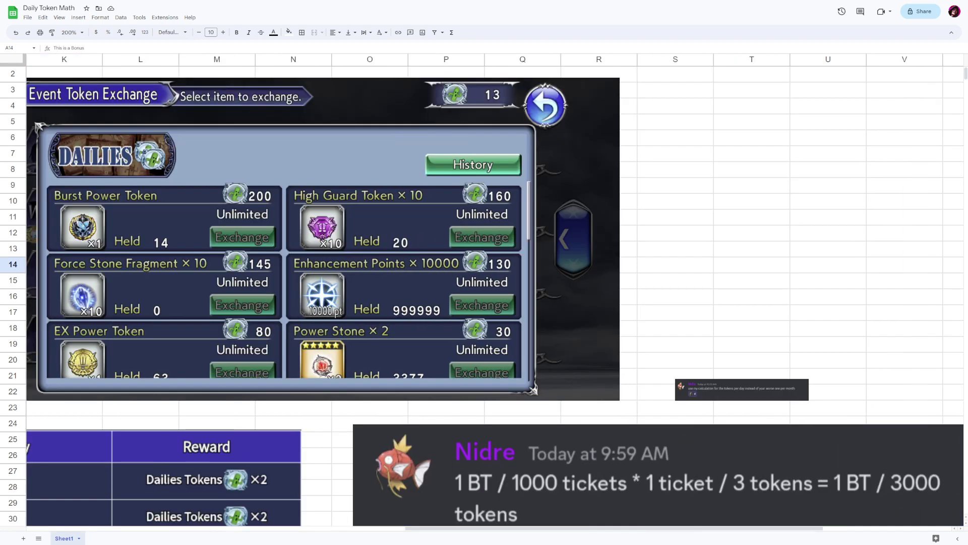
pyautogui.hscroll(-2, 484, 290)
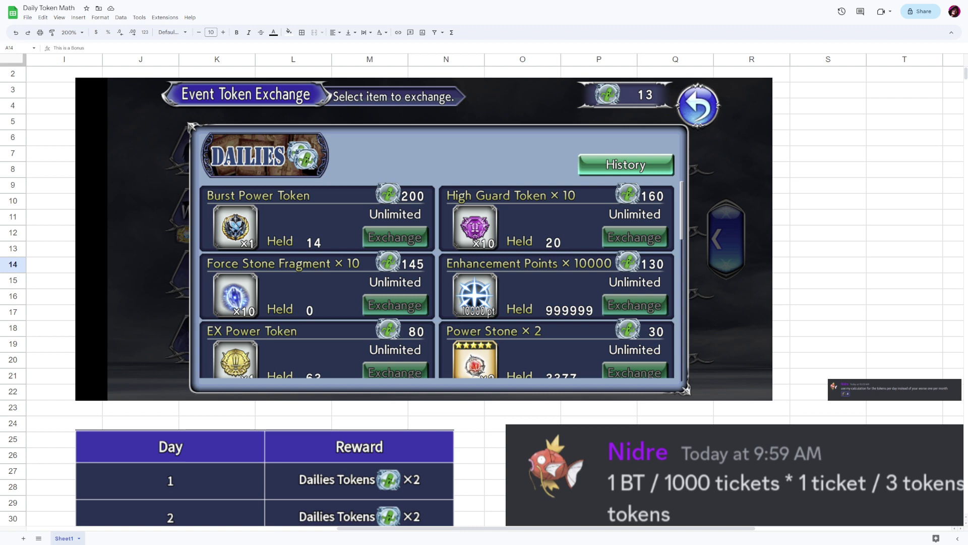
pyautogui.scroll(1, 485, 290)
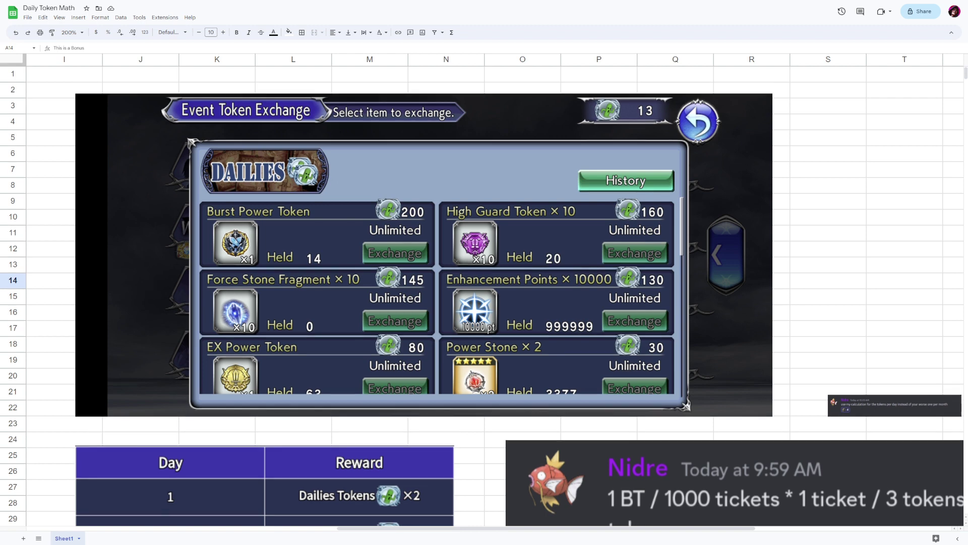
pyautogui.hscroll(-2, 484, 290)
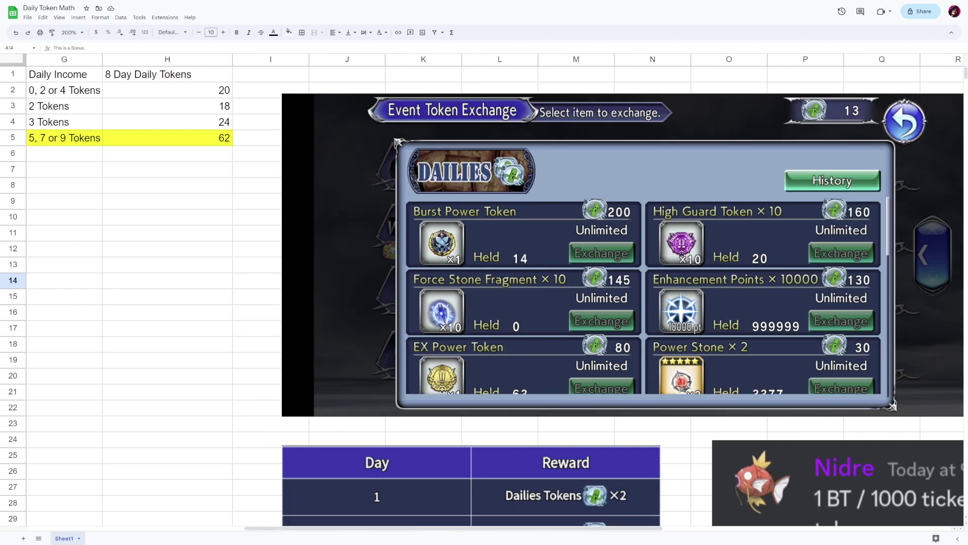
pyautogui.hscroll(2, 485, 290)
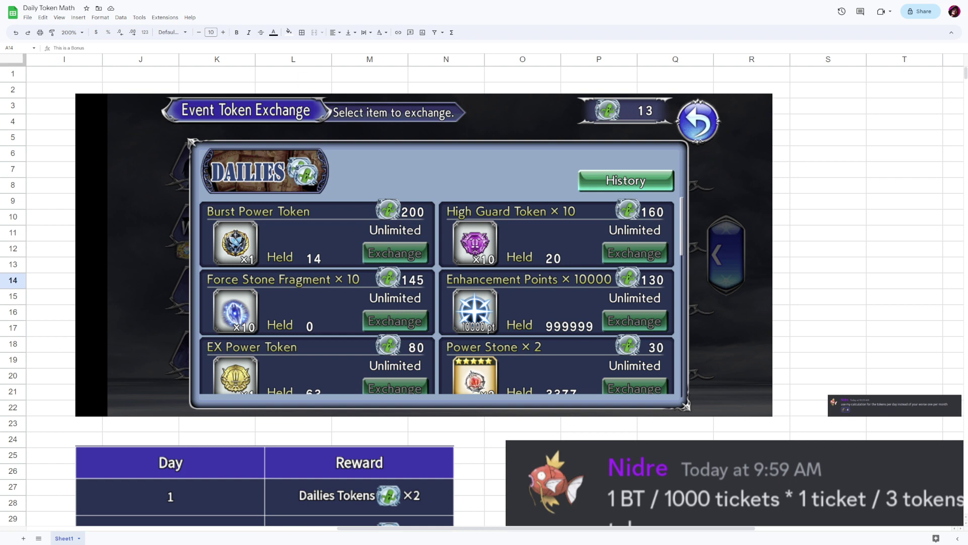
pyautogui.click(424, 255)
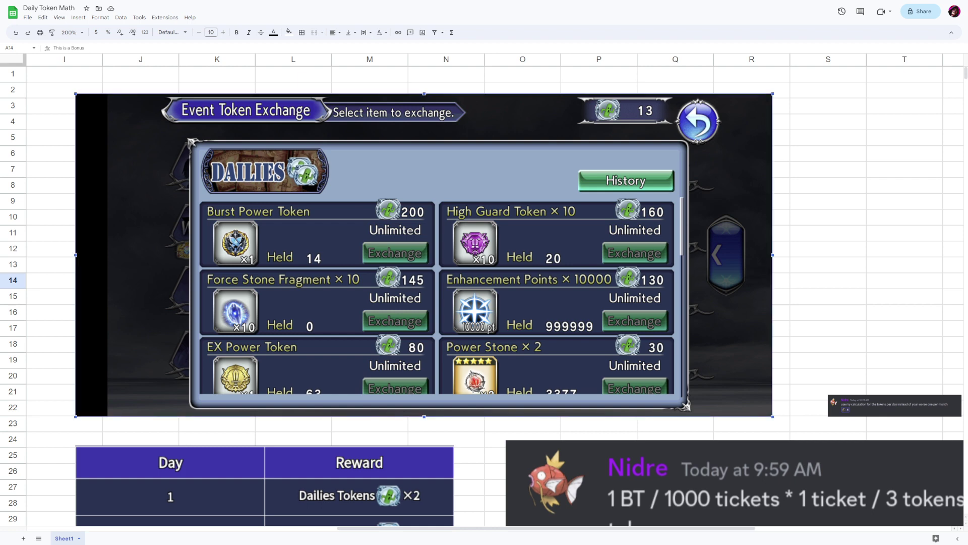
pyautogui.moveTo(772, 416); pyautogui.dragTo(878, 465)
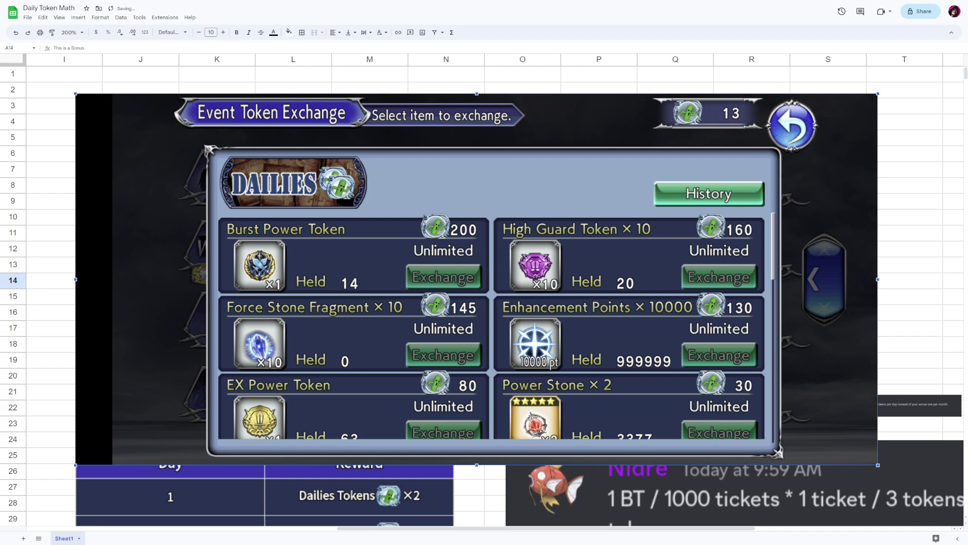
pyautogui.moveTo(476, 279); pyautogui.dragTo(468, 253)
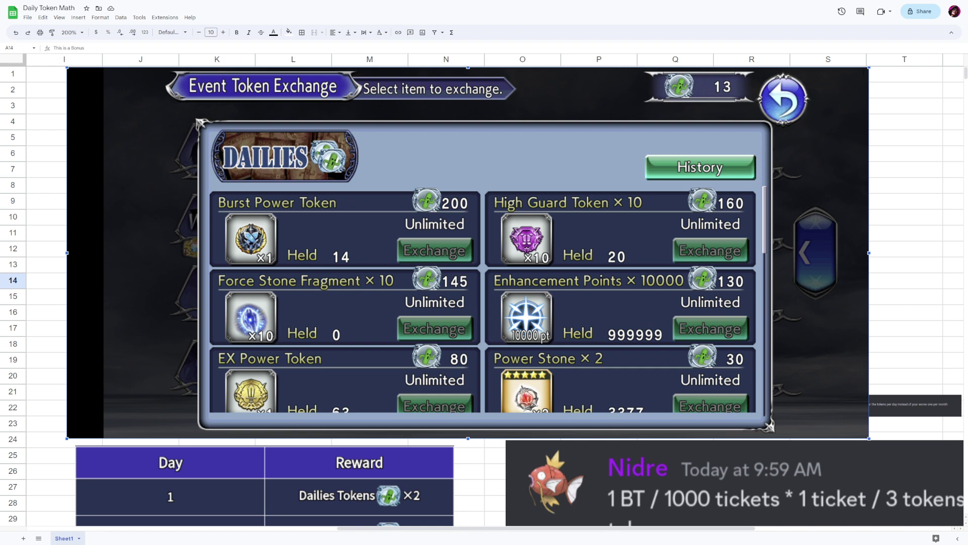
# - Compare the Event Token Exchange prices with the chat screenshot that works out tokens per BT through tickets and BT tokens
pyautogui.scroll(-1, 482, 296)
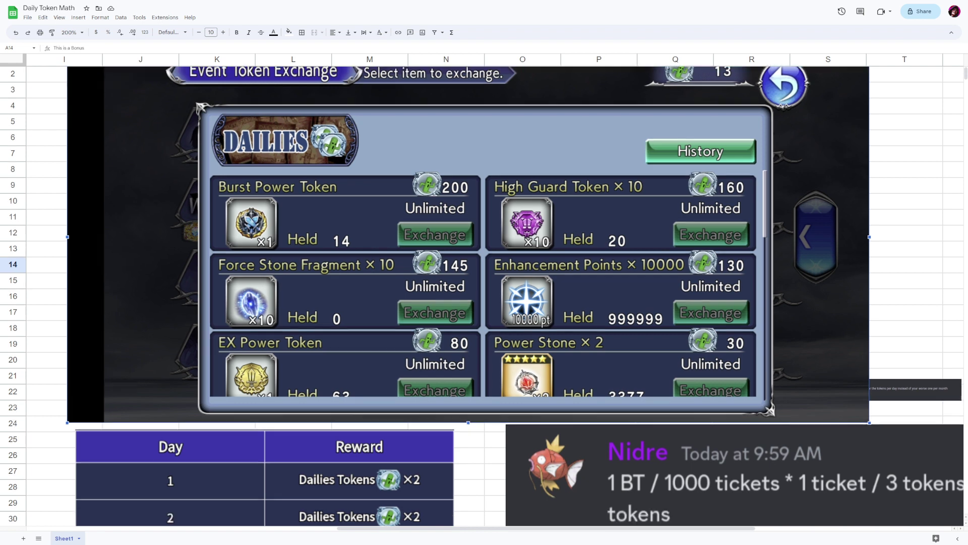
pyautogui.scroll(-6, 484, 296)
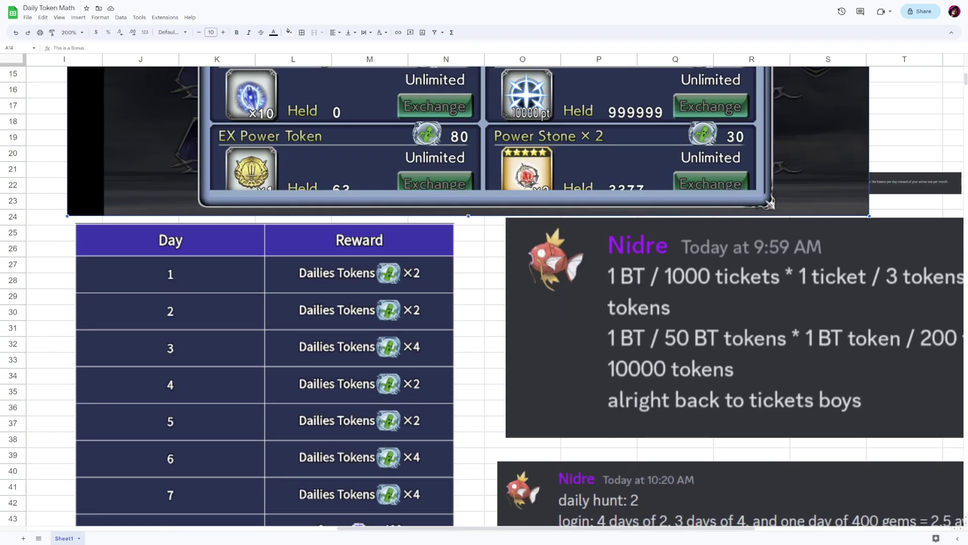
pyautogui.hscroll(5, 484, 296)
pyautogui.scroll(1, 485, 296)
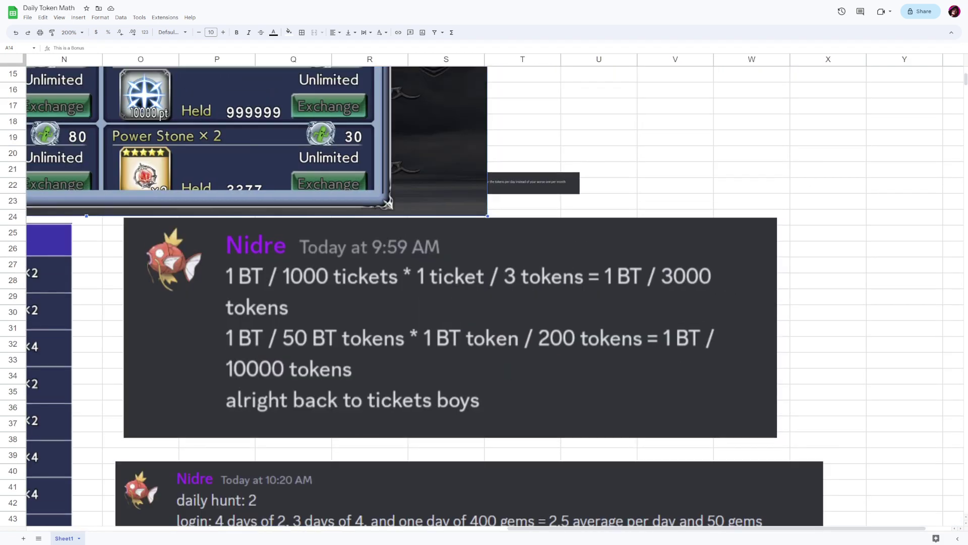
pyautogui.hscroll(-2, 484, 297)
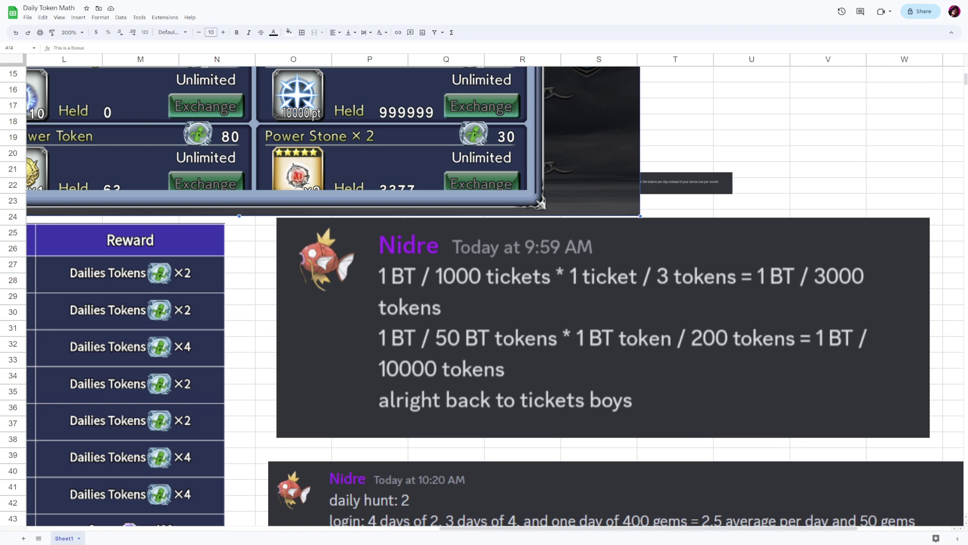
pyautogui.scroll(-1, 484, 296)
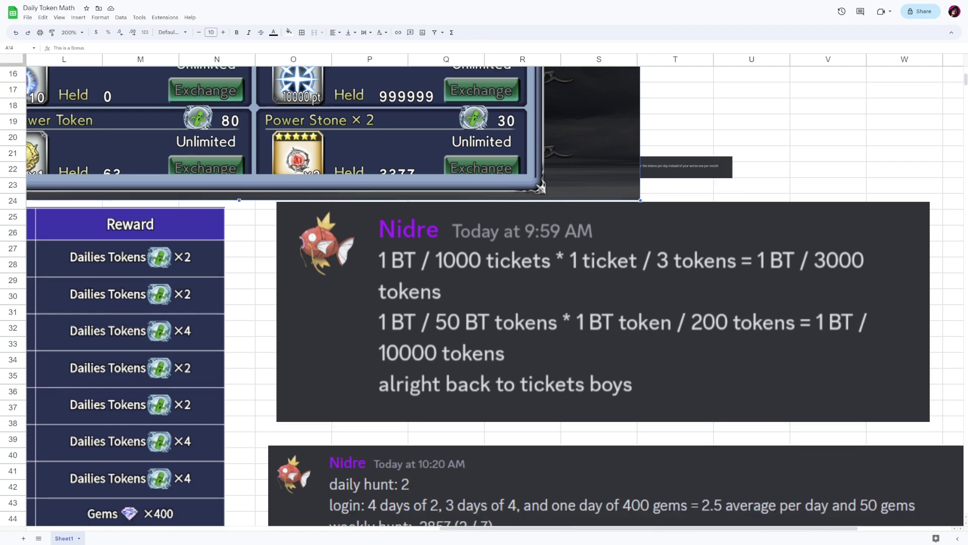
pyautogui.scroll(5, 484, 297)
pyautogui.hscroll(-2, 484, 296)
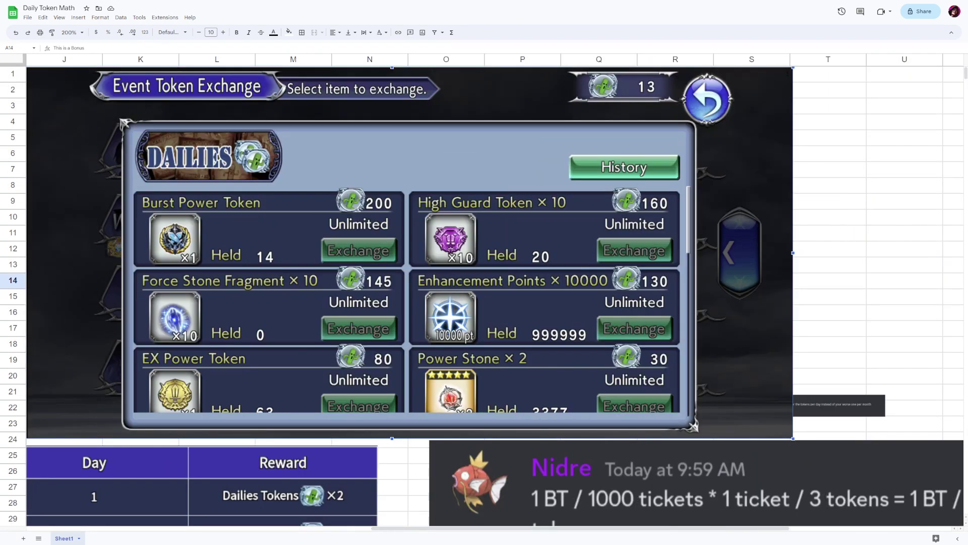
# - Place the chat screenshot with the daily token breakdown over the lower part of the login reward table and enlarge it
pyautogui.scroll(-1, 484, 296)
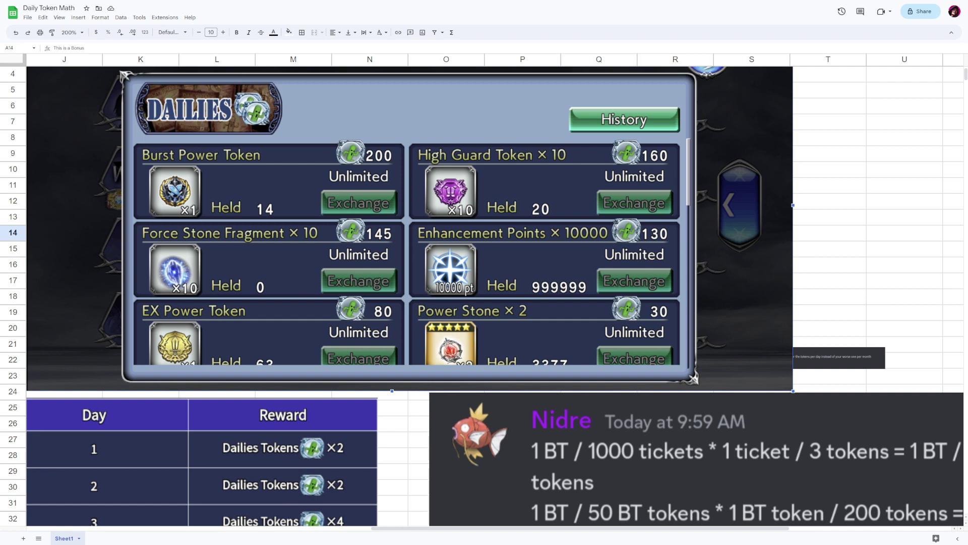
pyautogui.scroll(-6, 484, 297)
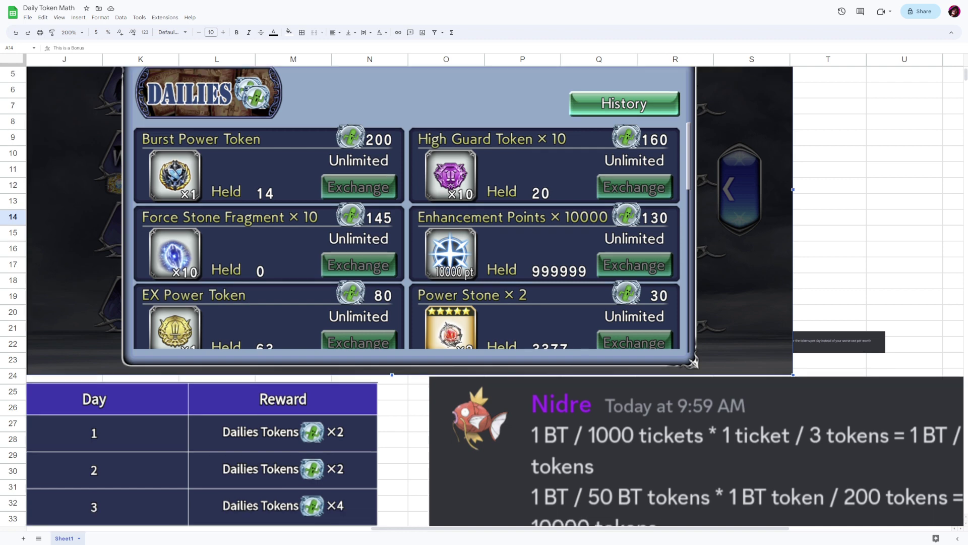
pyautogui.scroll(-2, 496, 296)
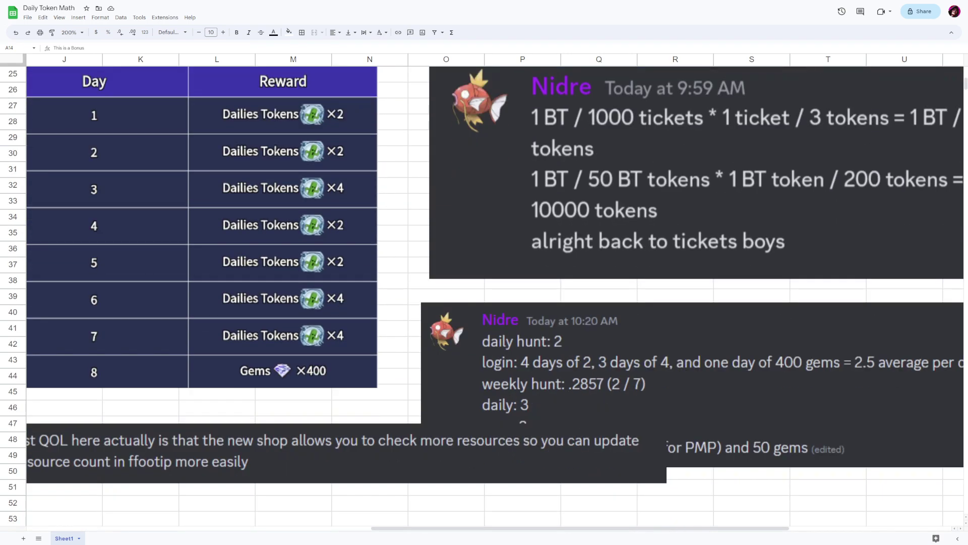
pyautogui.moveTo(692, 337); pyautogui.dragTo(330, 218)
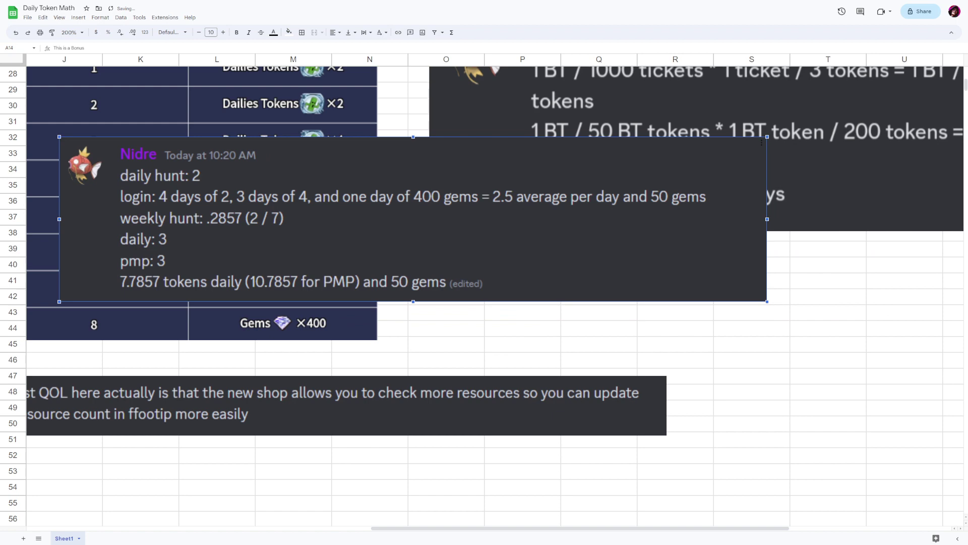
pyautogui.moveTo(767, 301); pyautogui.dragTo(961, 360)
# - Enlarge the chat screenshot about checking resources in the new shop and place it over the daily token breakdown screenshot
pyautogui.moveTo(346, 405); pyautogui.dragTo(493, 403)
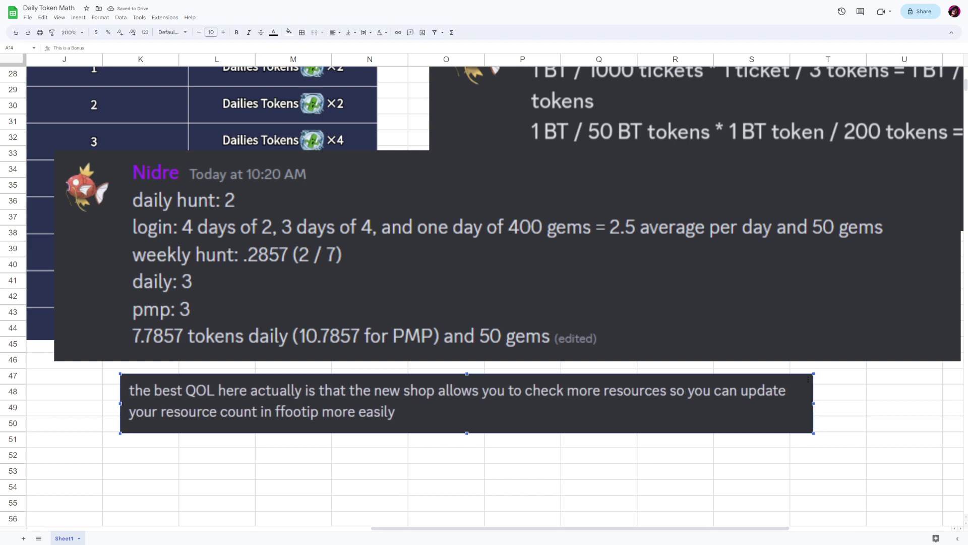
pyautogui.moveTo(120, 374); pyautogui.dragTo(91, 355)
pyautogui.moveTo(353, 394); pyautogui.dragTo(485, 281)
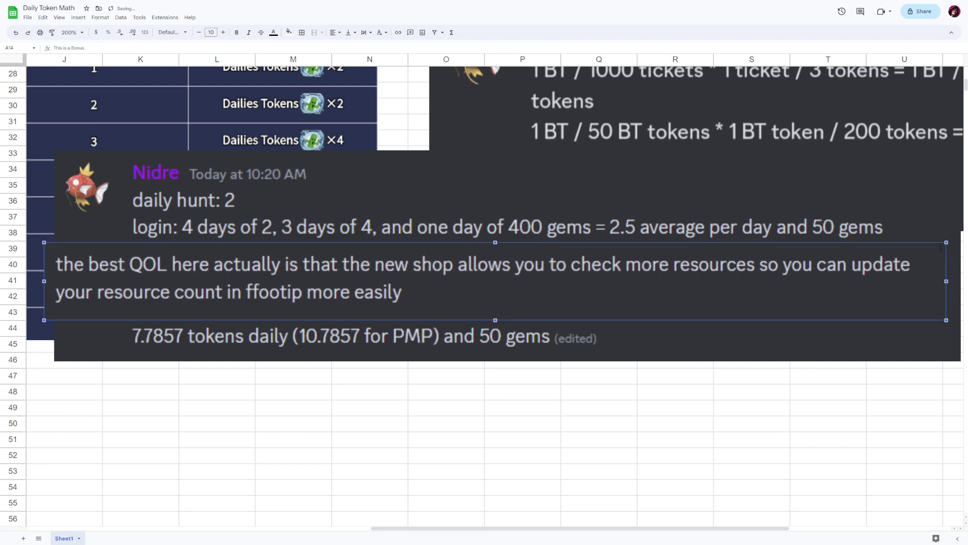
# - Return to the token summary and look at the ffootip.com link in A9 and the bonus notes in A14:A16
pyautogui.hscroll(-10, 484, 292)
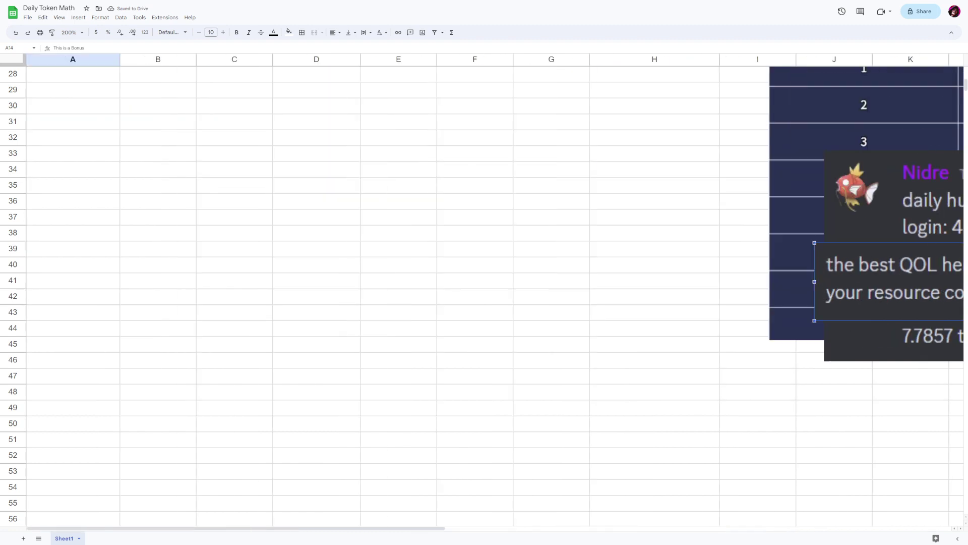
pyautogui.scroll(9, 484, 293)
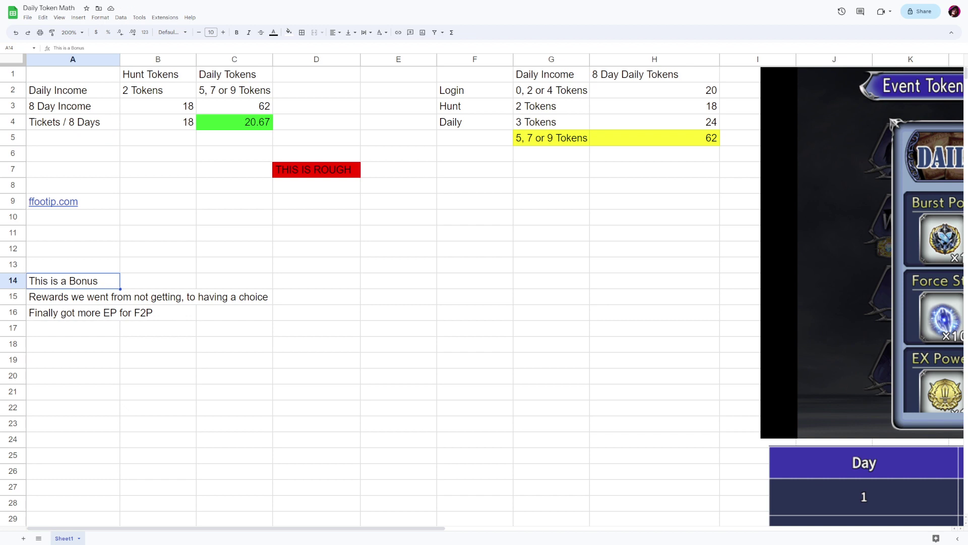
pyautogui.click(72, 201)
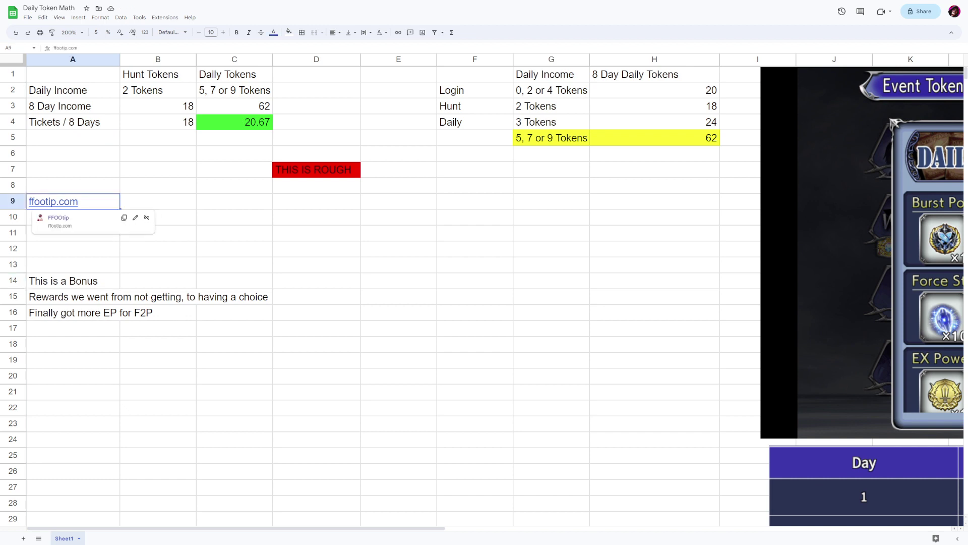
pyautogui.click(234, 202)
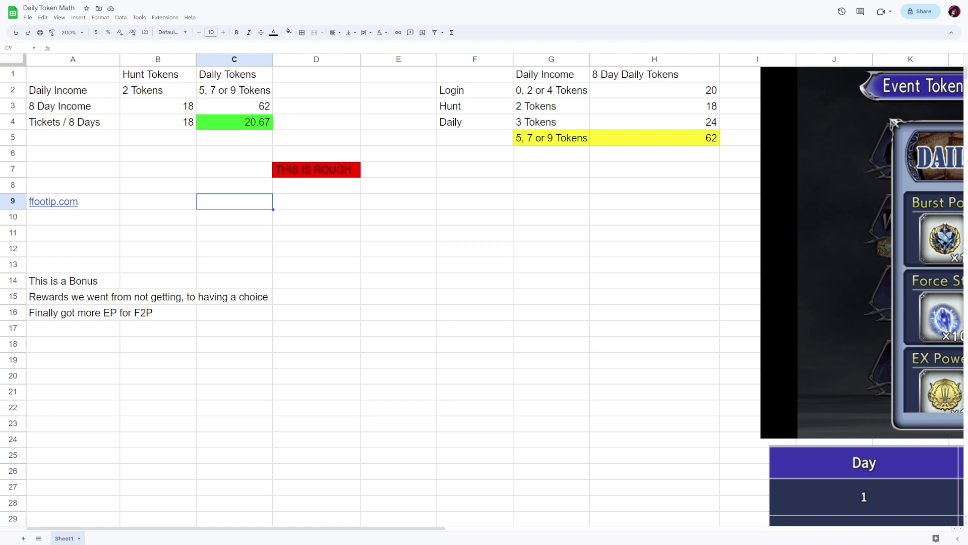
pyautogui.click(73, 312)
pyautogui.click(73, 281)
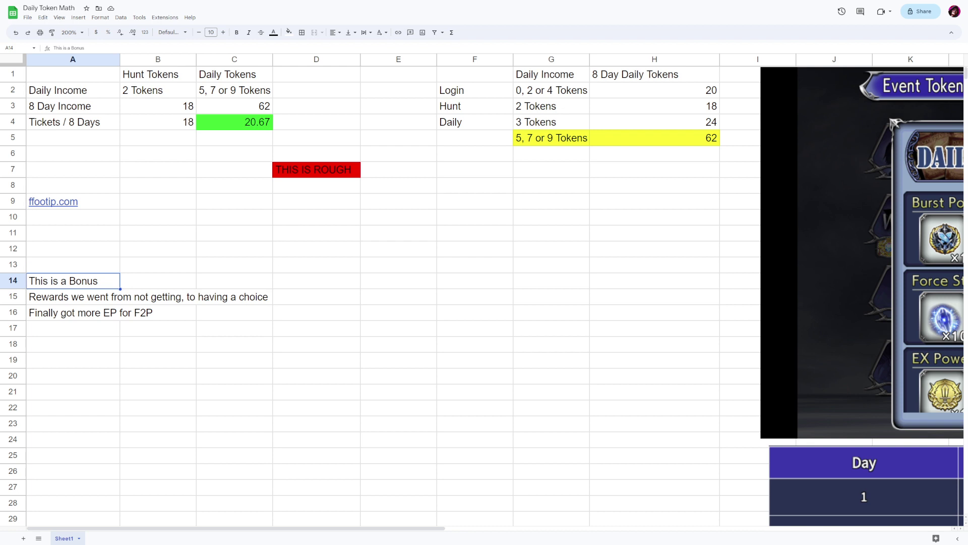
pyautogui.click(316, 280)
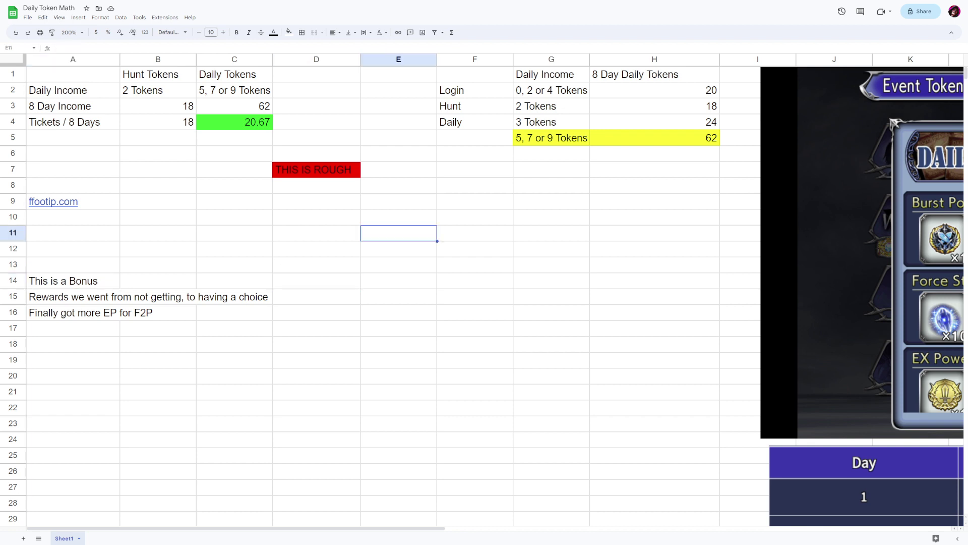
pyautogui.click(316, 137)
pyautogui.click(316, 74)
pyautogui.click(398, 90)
pyautogui.click(399, 106)
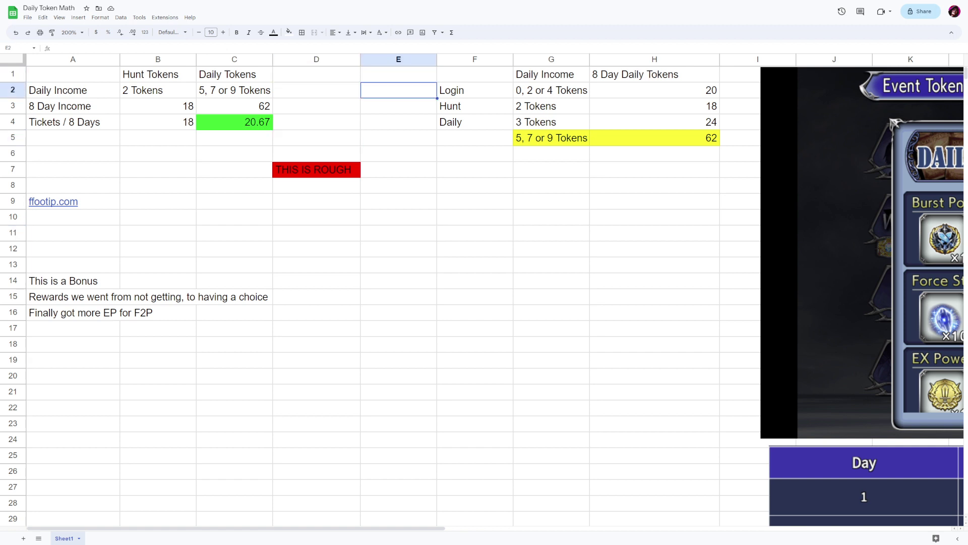
pyautogui.click(398, 137)
pyautogui.click(398, 121)
pyautogui.click(398, 153)
pyautogui.click(316, 153)
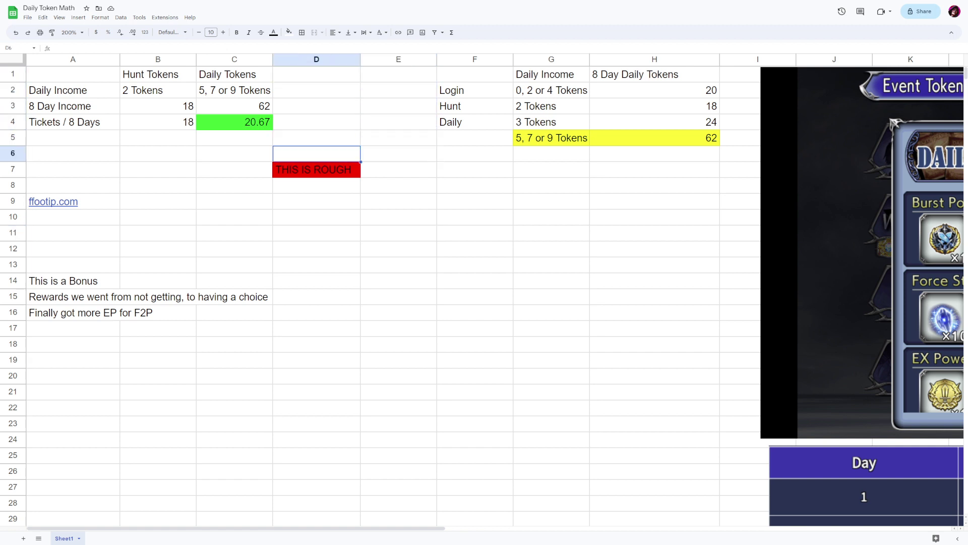